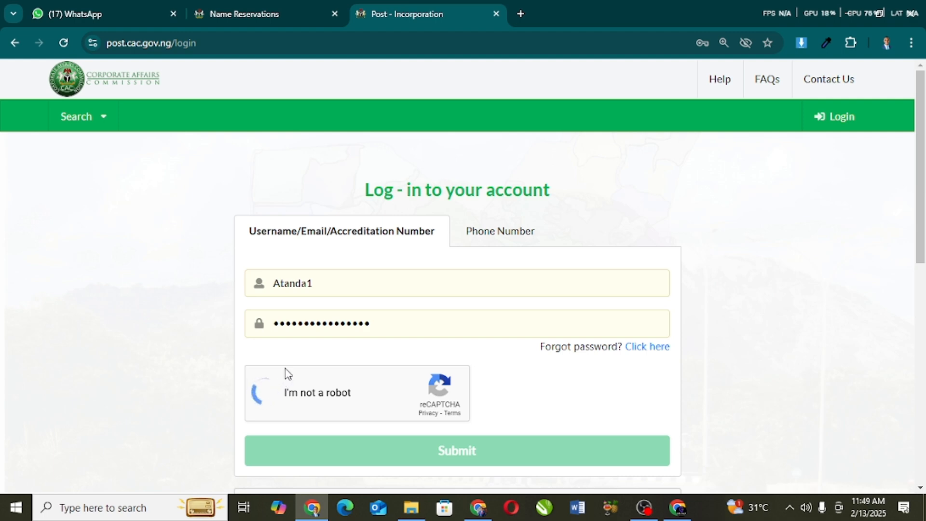
# Step: Tick the 'I'm not a robot' box and submit the login to reach the Accredited Agent Dashboard
pyautogui.click(284, 376)
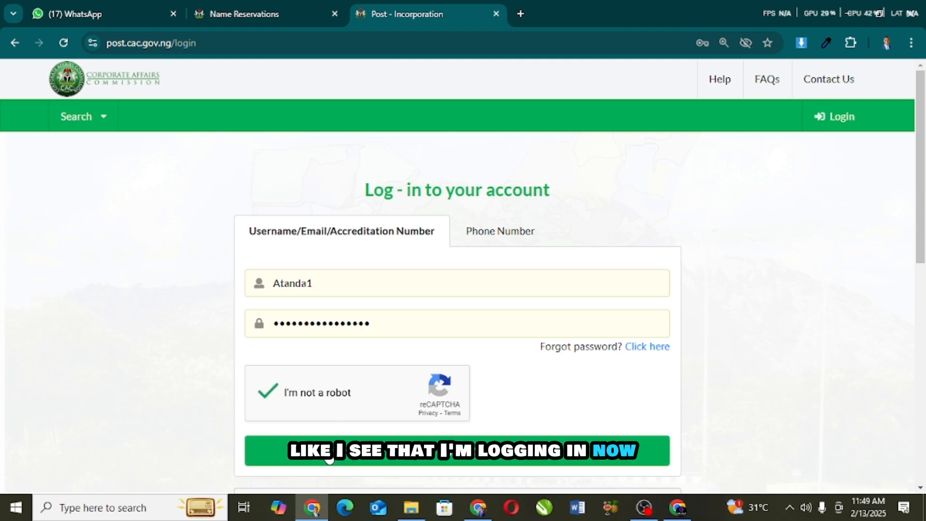
pyautogui.click(327, 450)
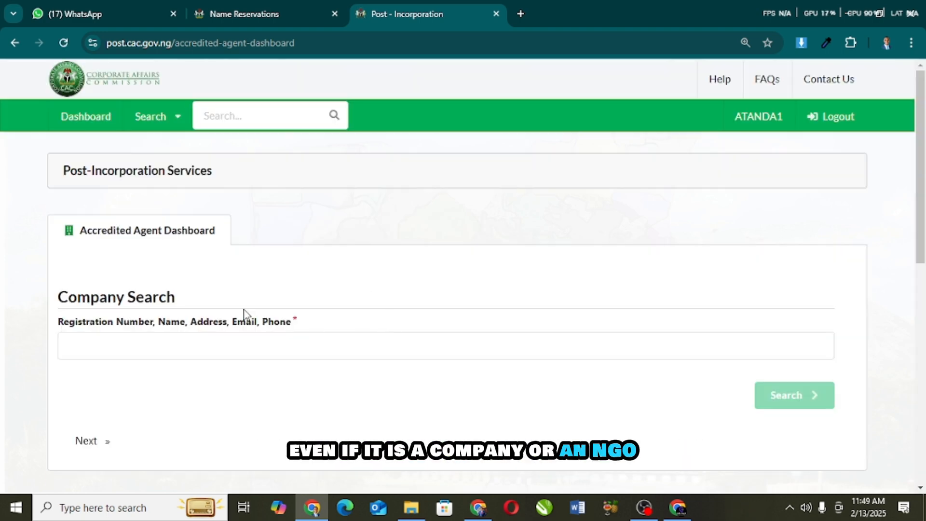
pyautogui.click(113, 346)
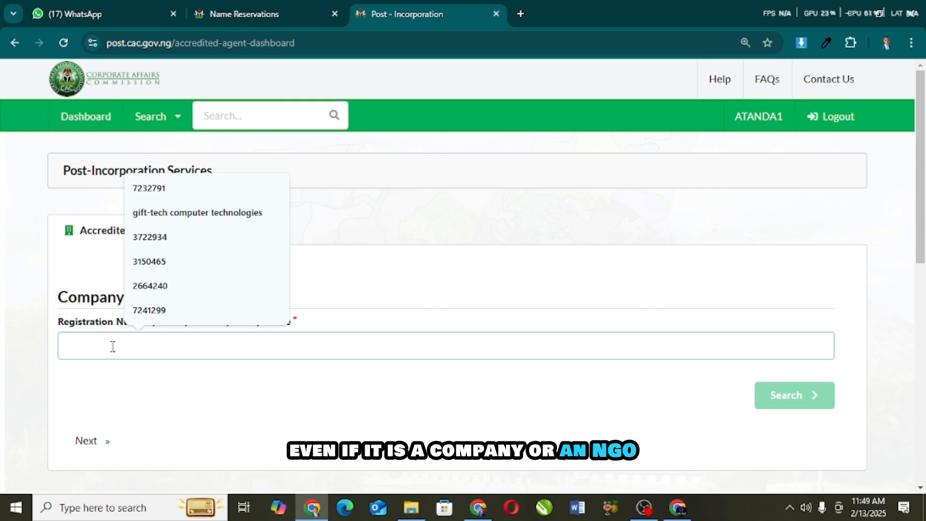
pyautogui.click(150, 286)
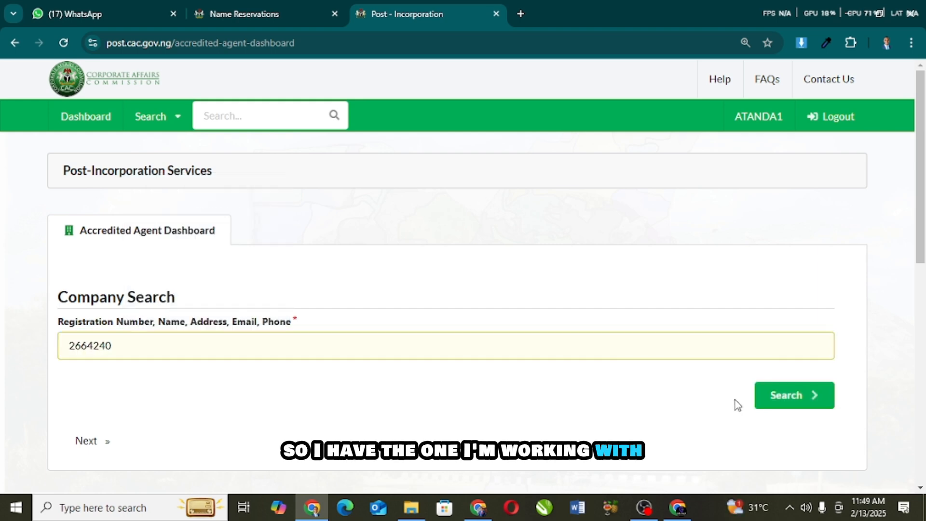
pyautogui.click(759, 402)
# Step: Open the TOSHO ART GALLERY business-name dashboard from the search results
pyautogui.scroll(-10, 562, 357)
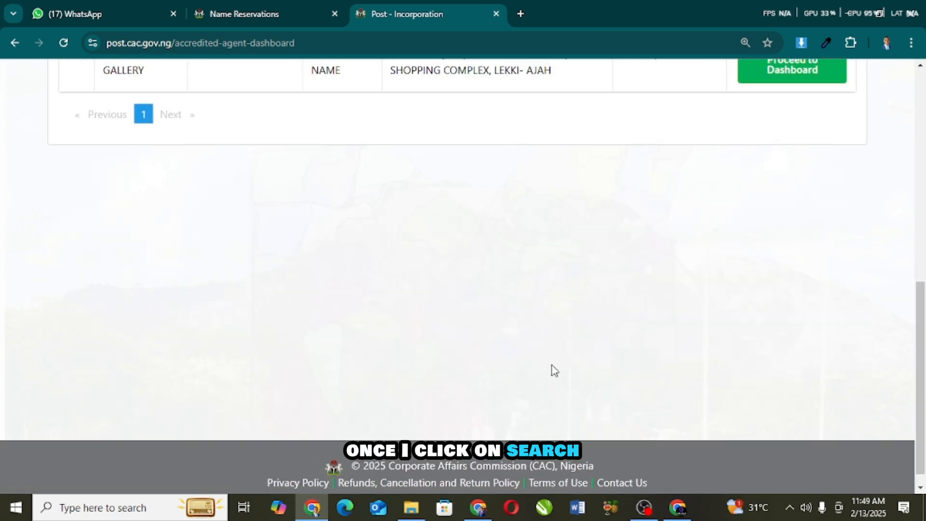
pyautogui.scroll(3, 555, 370)
pyautogui.click(758, 215)
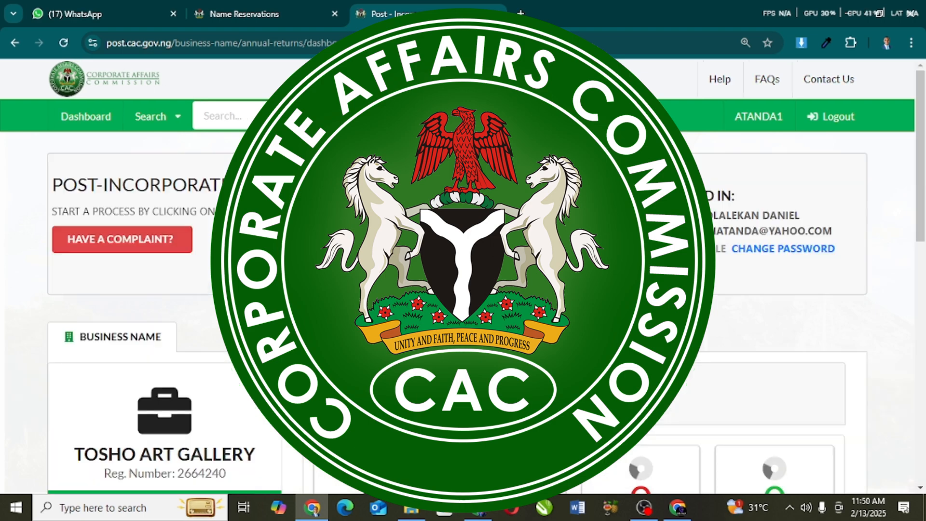
pyautogui.scroll(-5, 391, 275)
pyautogui.scroll(-4, 390, 274)
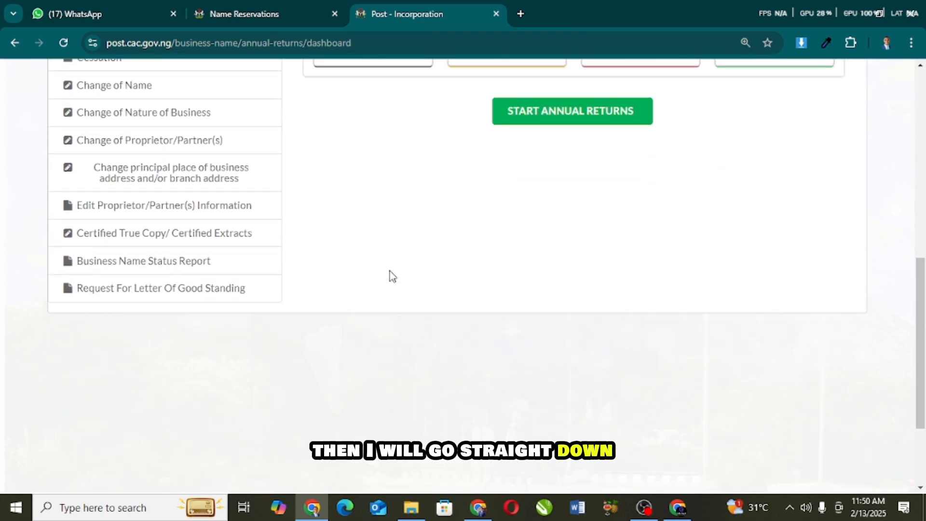
pyautogui.scroll(3, 391, 276)
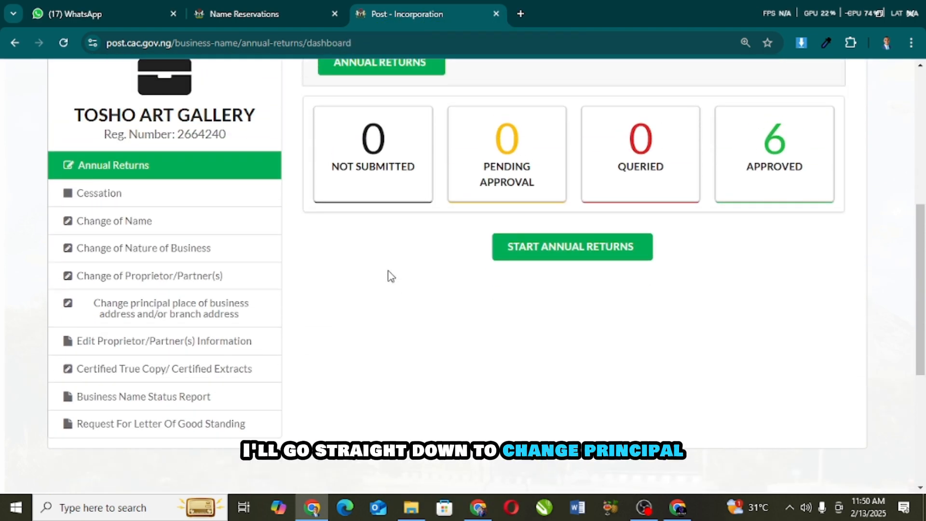
# Step: Open the 'Change principal place of business address' service and start a new change
pyautogui.click(195, 316)
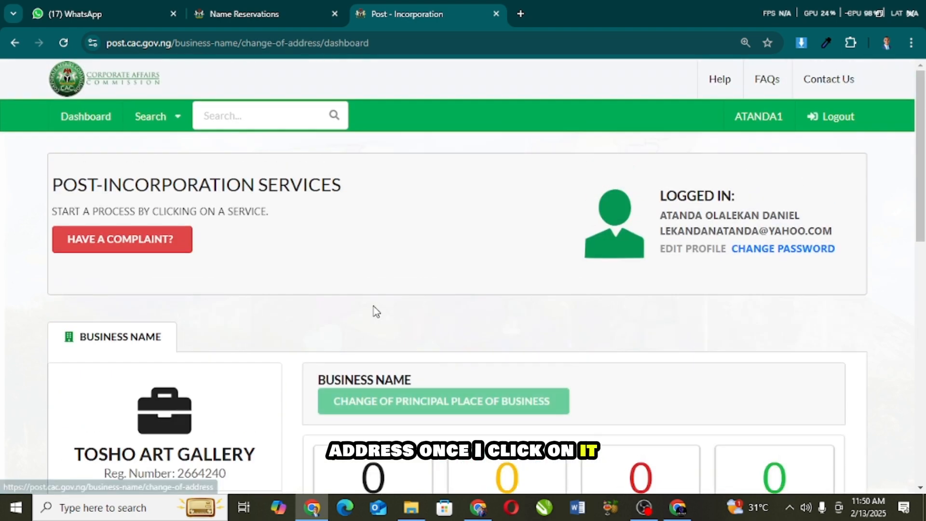
pyautogui.scroll(-4, 413, 275)
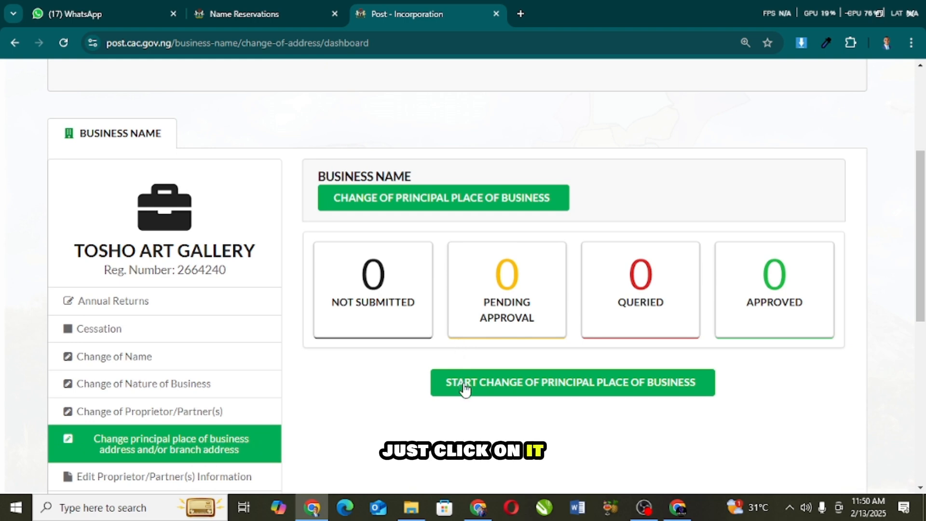
pyautogui.click(464, 384)
pyautogui.scroll(-3, 387, 343)
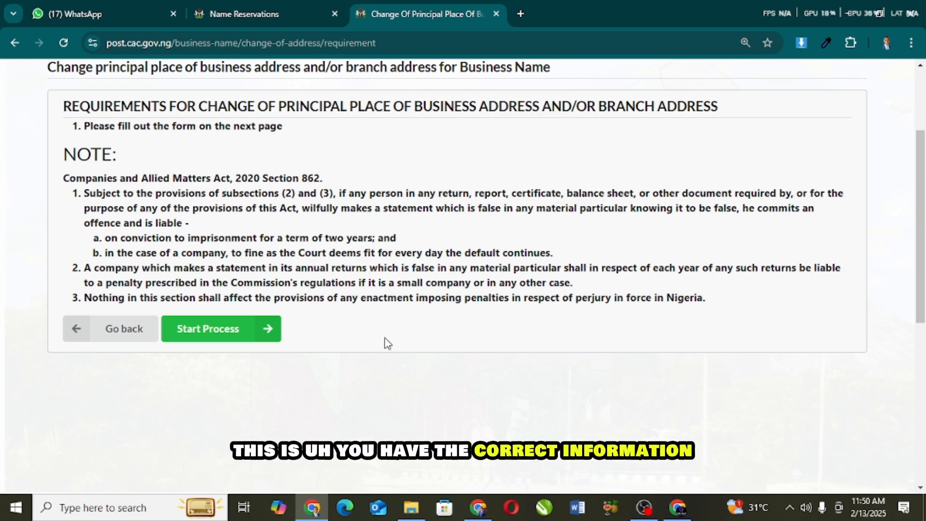
pyautogui.scroll(3, 376, 348)
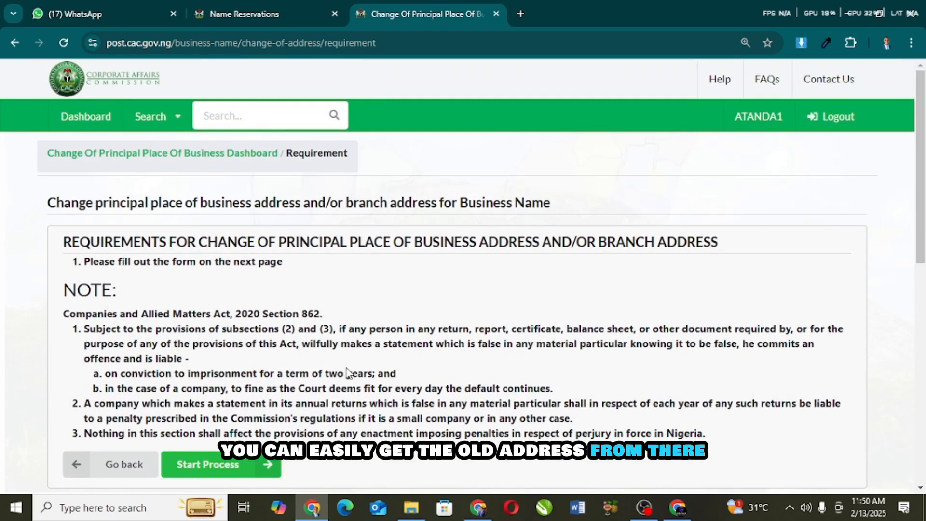
pyautogui.scroll(-2, 260, 408)
# Step: Start the change-of-address process and review the pre-filled old Lagos address in Section A
pyautogui.click(220, 405)
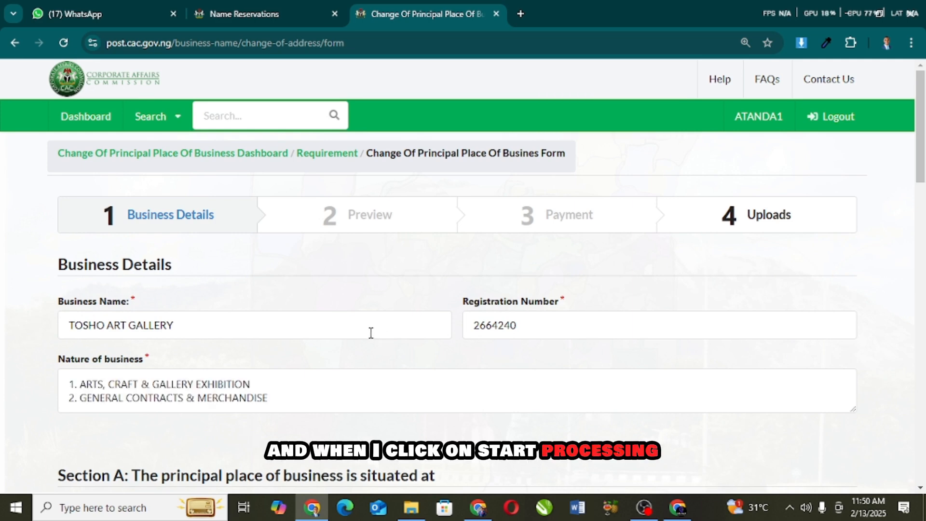
pyautogui.scroll(-3, 371, 332)
pyautogui.scroll(-2, 378, 332)
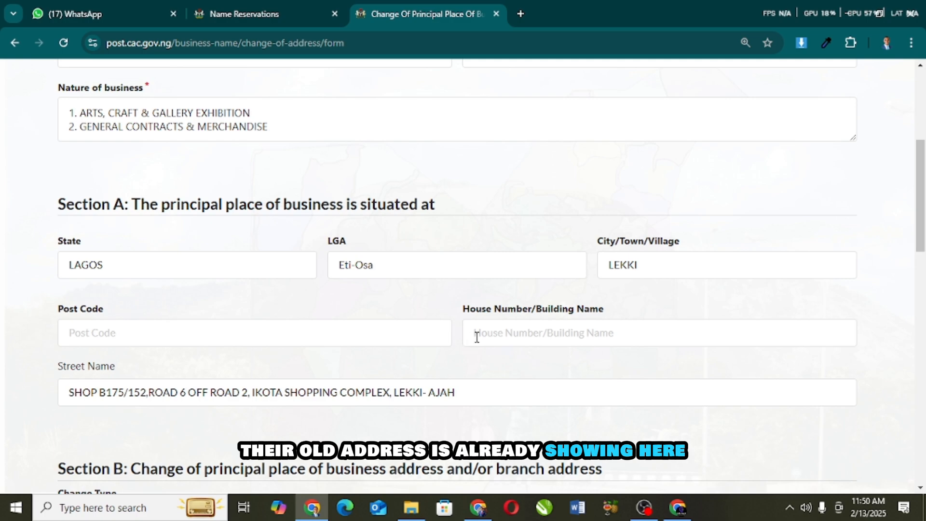
pyautogui.scroll(-10, 467, 340)
pyautogui.scroll(2, 476, 342)
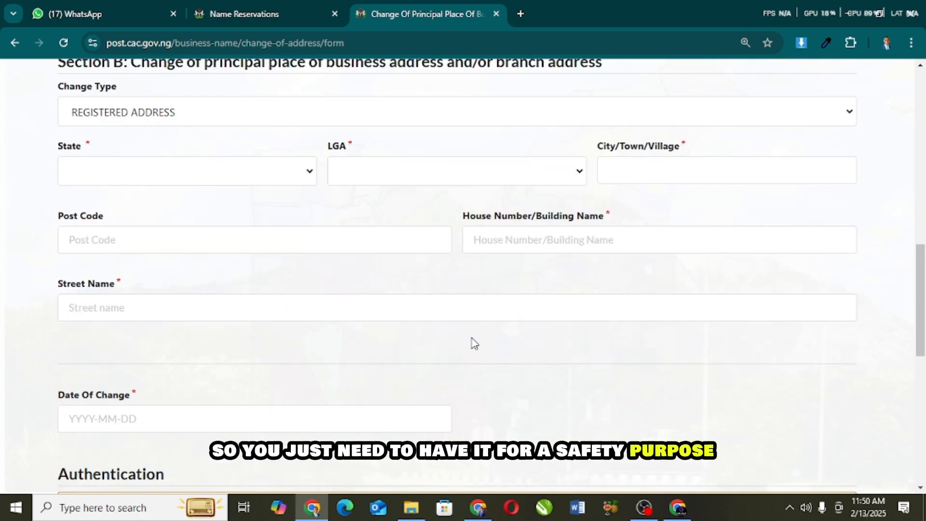
pyautogui.scroll(10, 475, 343)
pyautogui.scroll(-3, 471, 341)
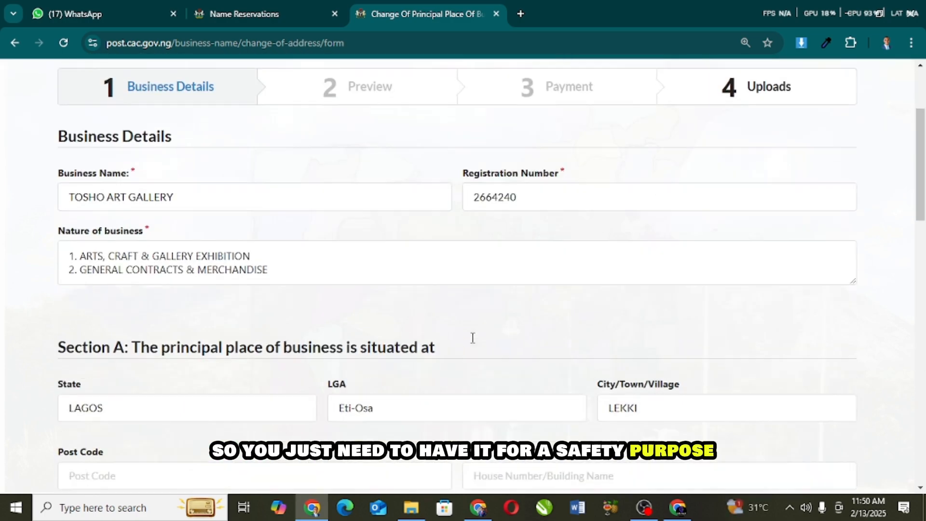
pyautogui.scroll(-5, 467, 341)
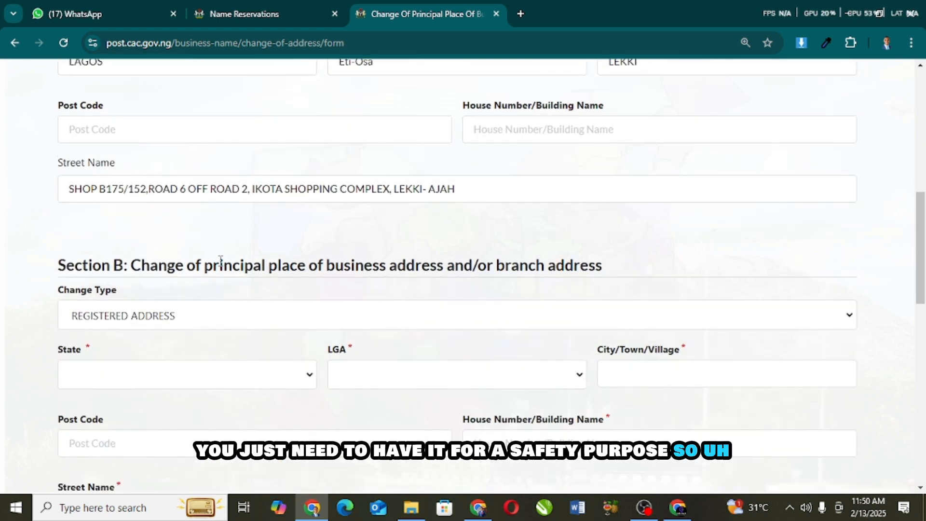
pyautogui.moveTo(149, 189); pyautogui.dragTo(54, 192)
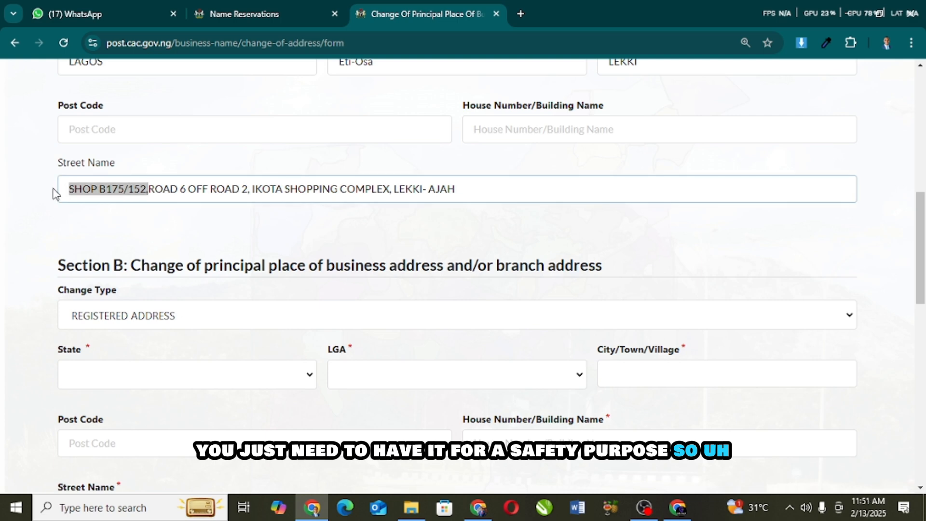
pyautogui.click(490, 127)
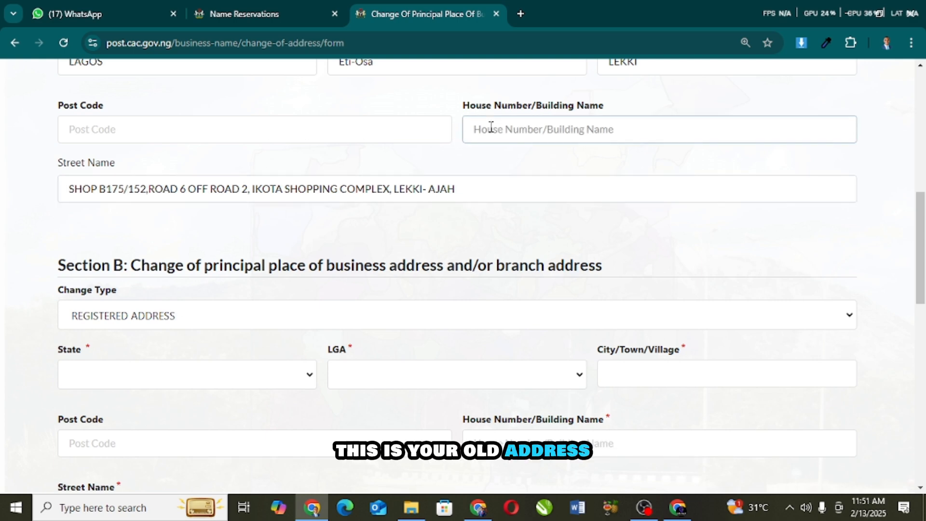
pyautogui.scroll(-3, 354, 179)
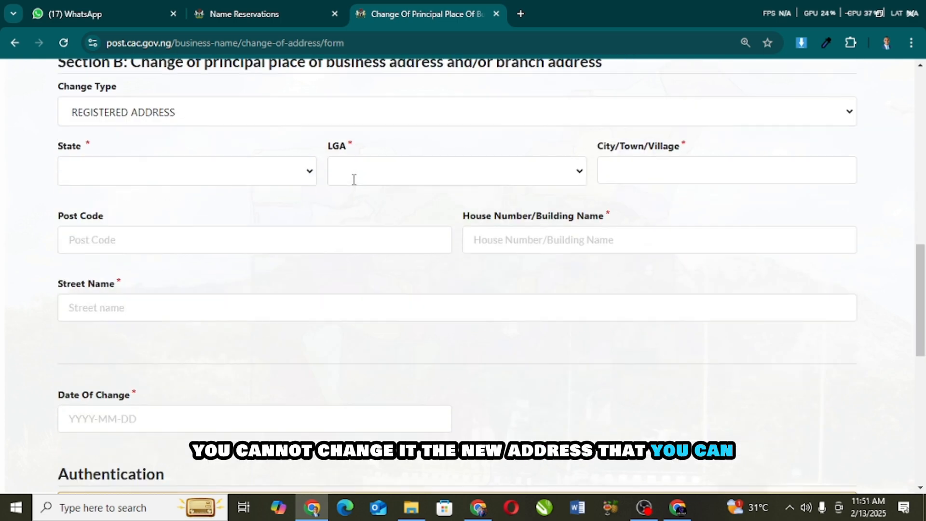
pyautogui.scroll(1, 354, 183)
# Step: Review Section B's empty new-address fields and its Change Type label
pyautogui.moveTo(56, 138); pyautogui.dragTo(471, 225)
pyautogui.click(569, 132)
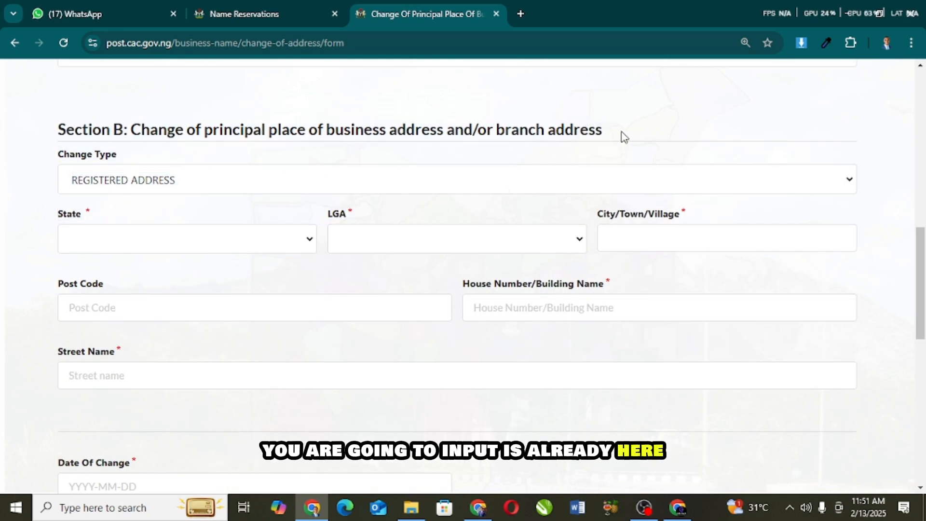
pyautogui.moveTo(602, 131); pyautogui.dragTo(177, 113)
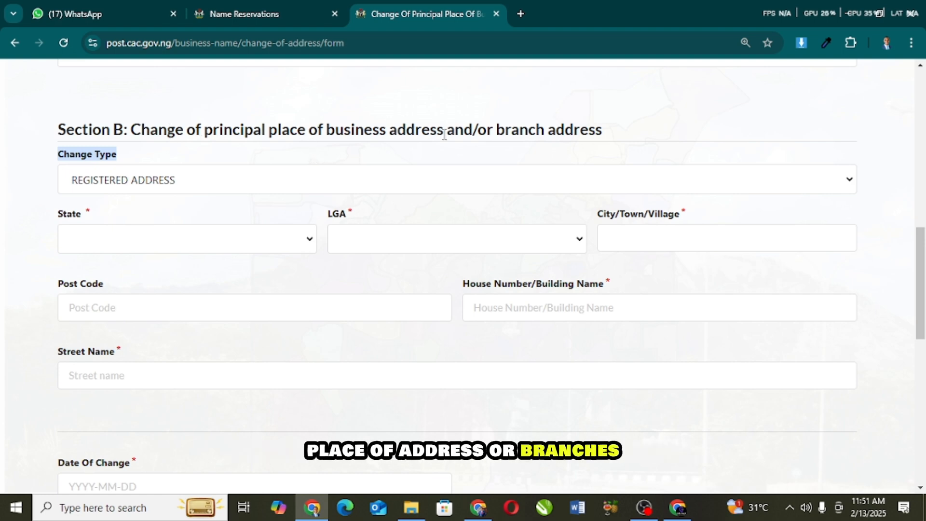
pyautogui.scroll(-7, 544, 198)
pyautogui.scroll(7, 544, 199)
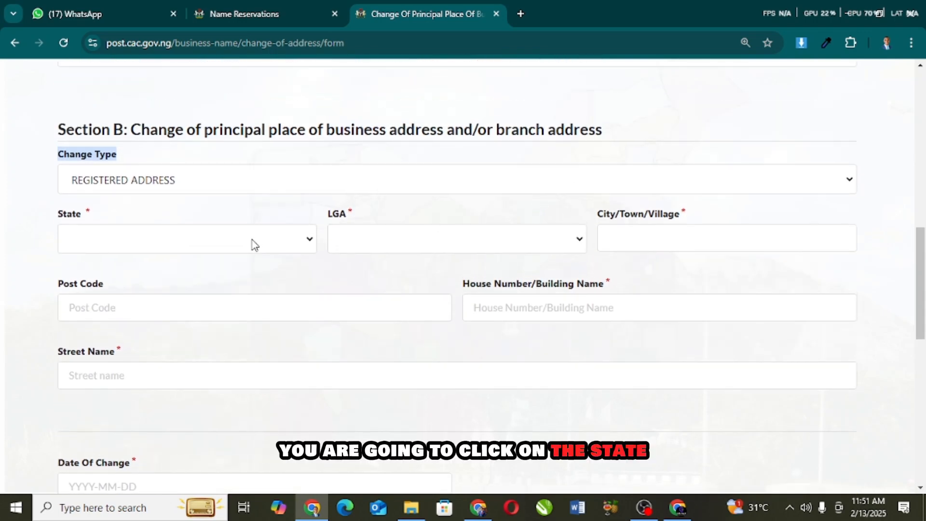
# Step: Set the new address state to LAGOS and the LGA to ETI-OSA
pyautogui.click(254, 243)
pyautogui.click(253, 242)
pyautogui.click(252, 242)
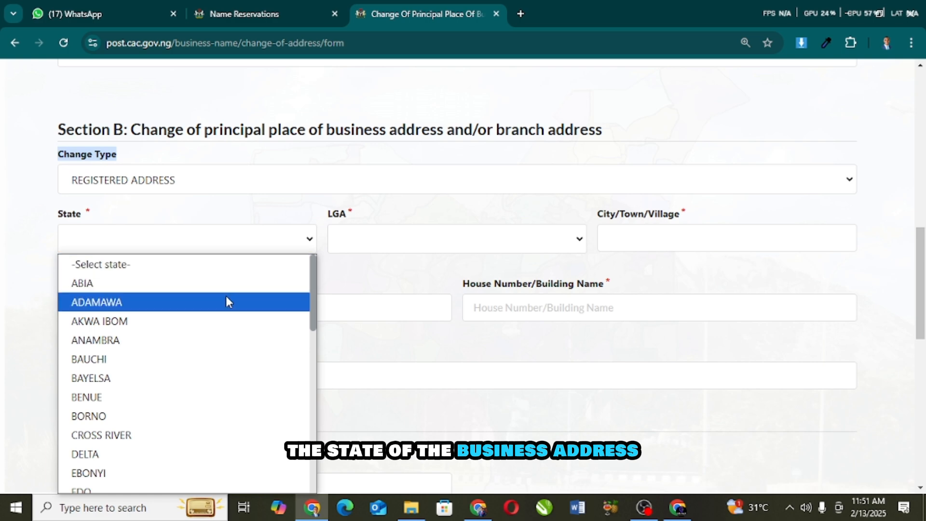
pyautogui.scroll(-8, 226, 301)
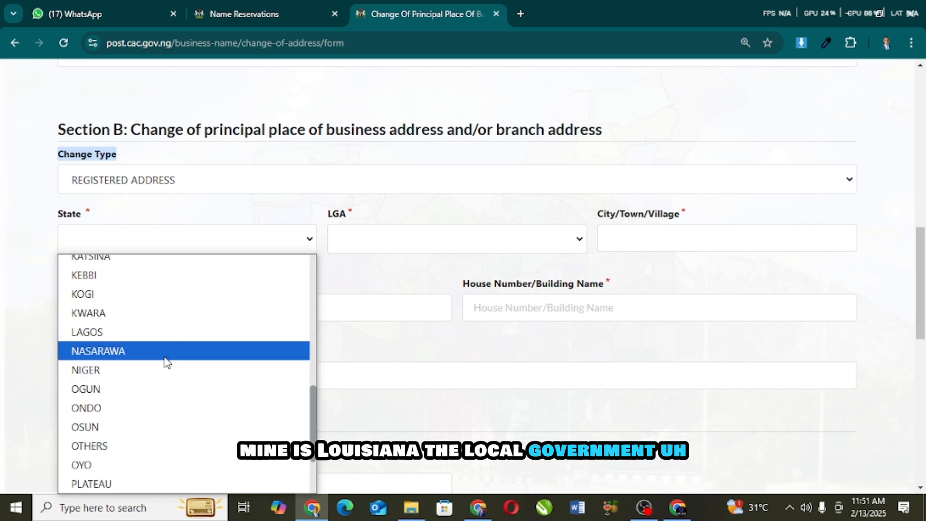
pyautogui.click(163, 328)
pyautogui.click(376, 245)
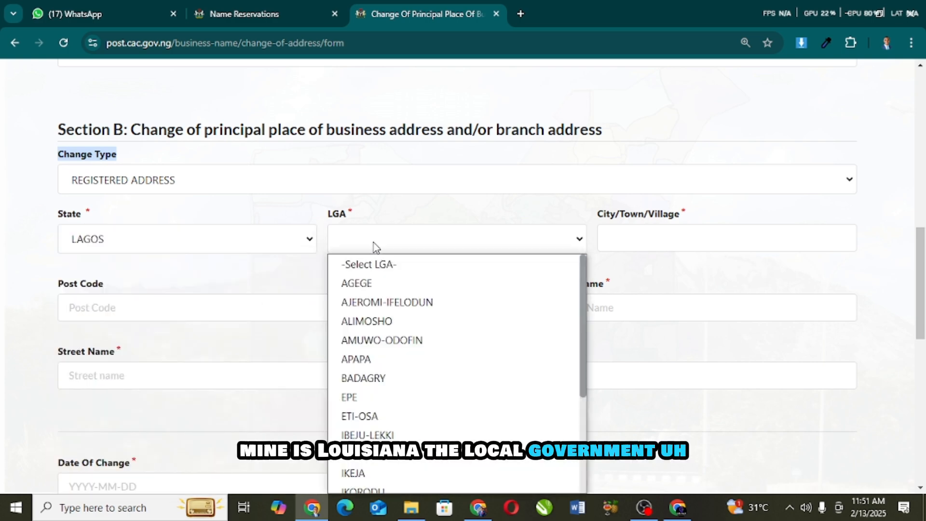
pyautogui.click(375, 248)
pyautogui.click(374, 246)
pyautogui.scroll(-1, 384, 338)
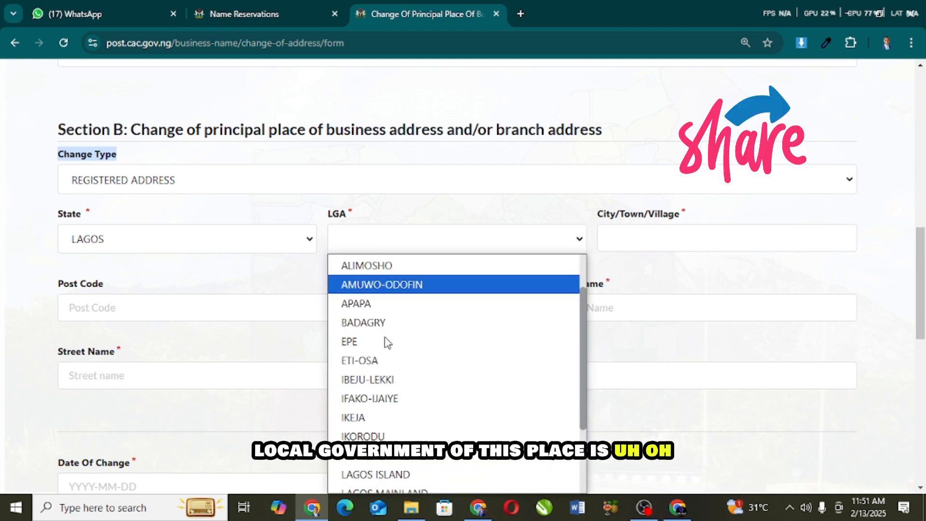
pyautogui.scroll(-2, 386, 343)
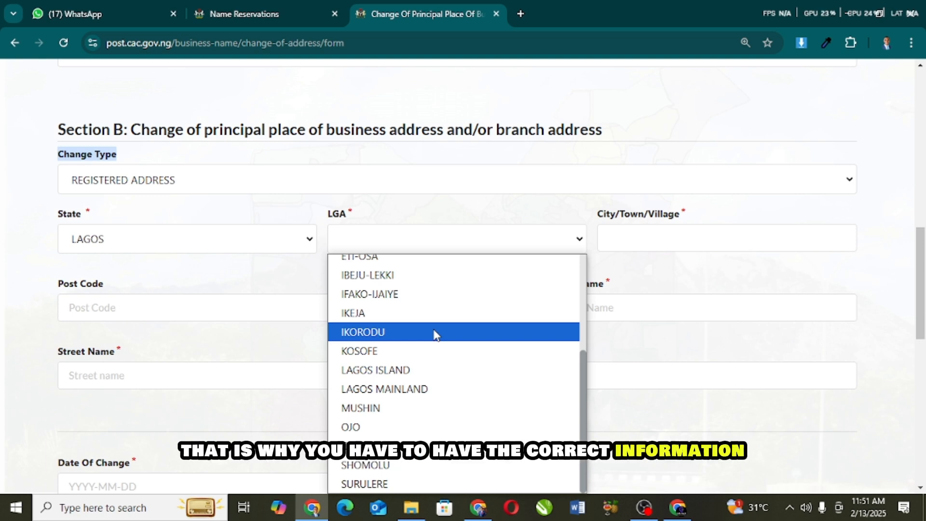
pyautogui.scroll(4, 434, 333)
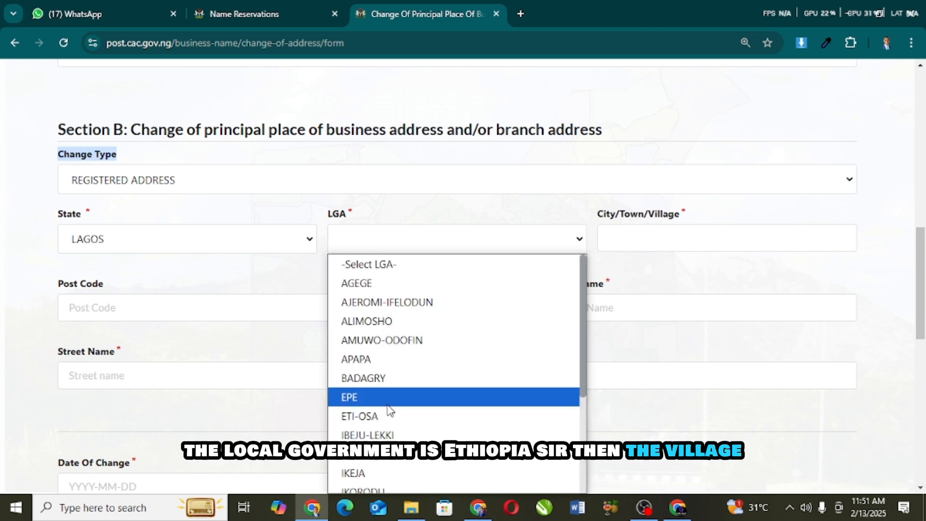
pyautogui.click(367, 416)
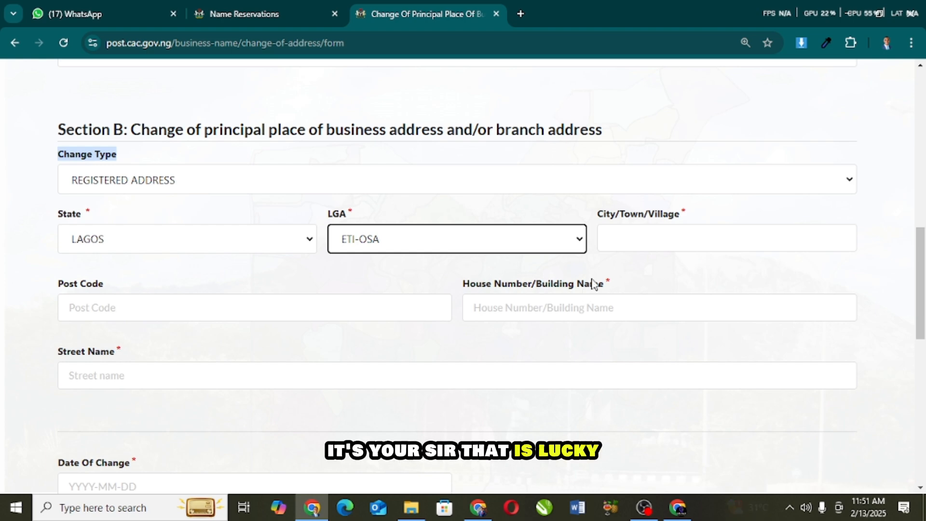
# Step: Enter town 'eti osa', the street name, and post code 106104
pyautogui.click(634, 241)
pyautogui.write('eti osa')
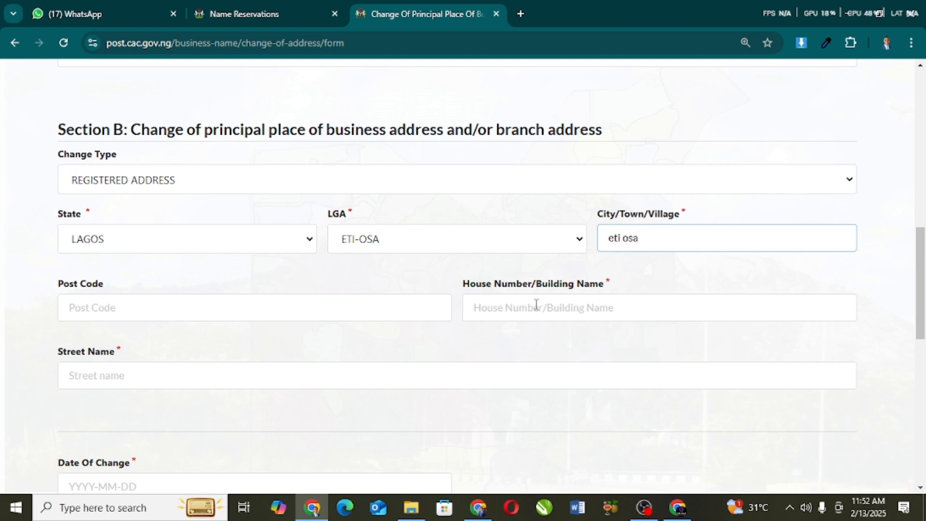
pyautogui.click(332, 375)
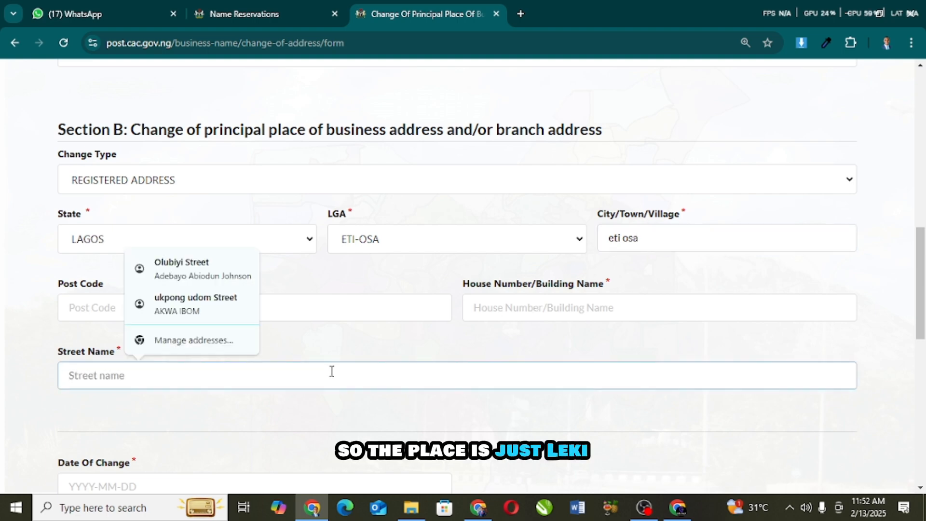
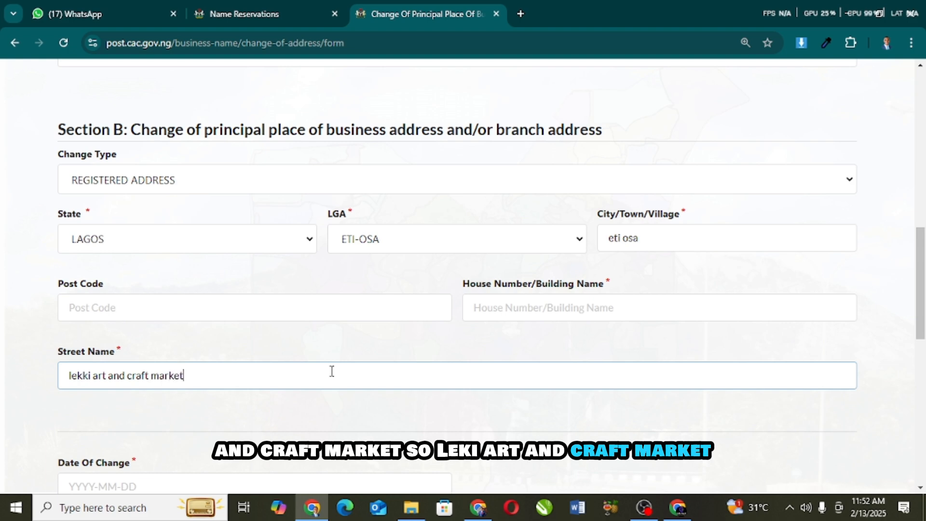
pyautogui.click(491, 315)
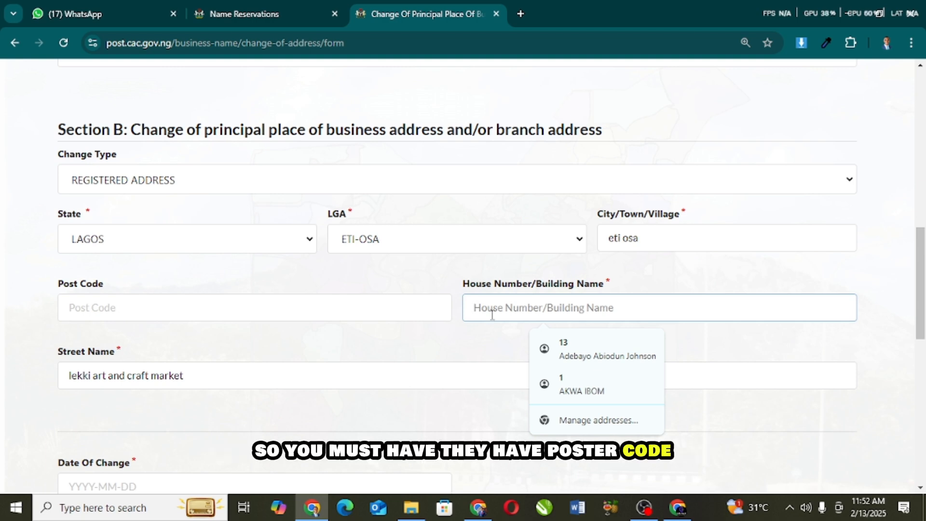
pyautogui.click(240, 297)
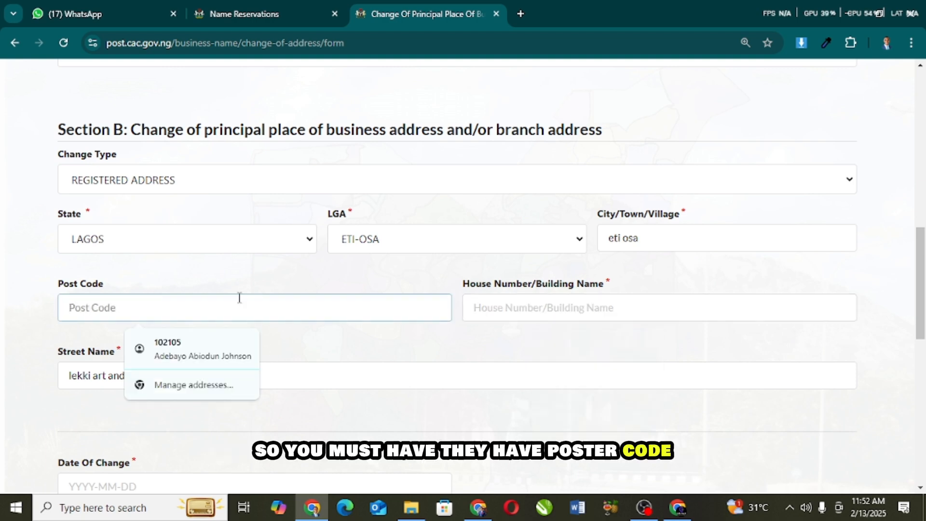
pyautogui.write('106')
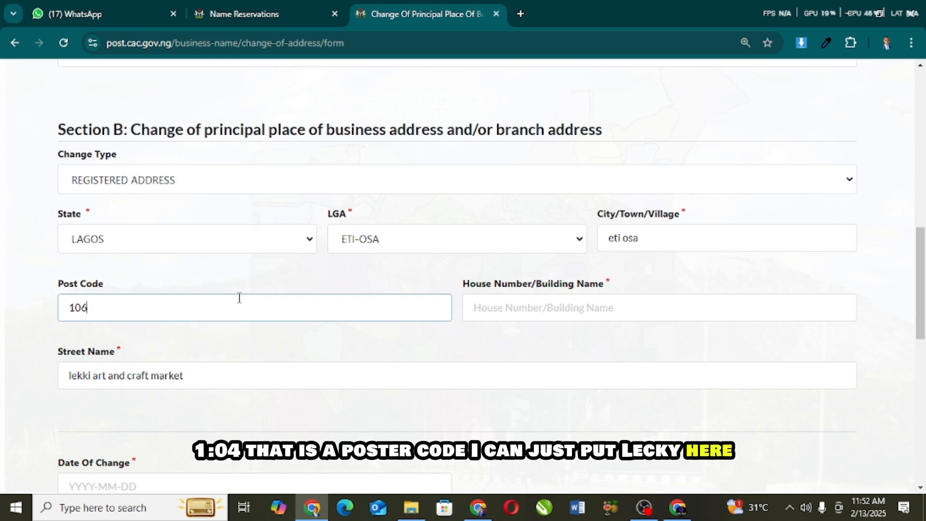
pyautogui.write('105')
pyautogui.press('BackSpace')
pyautogui.write('4')
# Step: Move 'lekki' out of the street name into the building name field
pyautogui.click(89, 375)
pyautogui.moveTo(90, 375); pyautogui.dragTo(45, 377)
pyautogui.press('BackSpace')
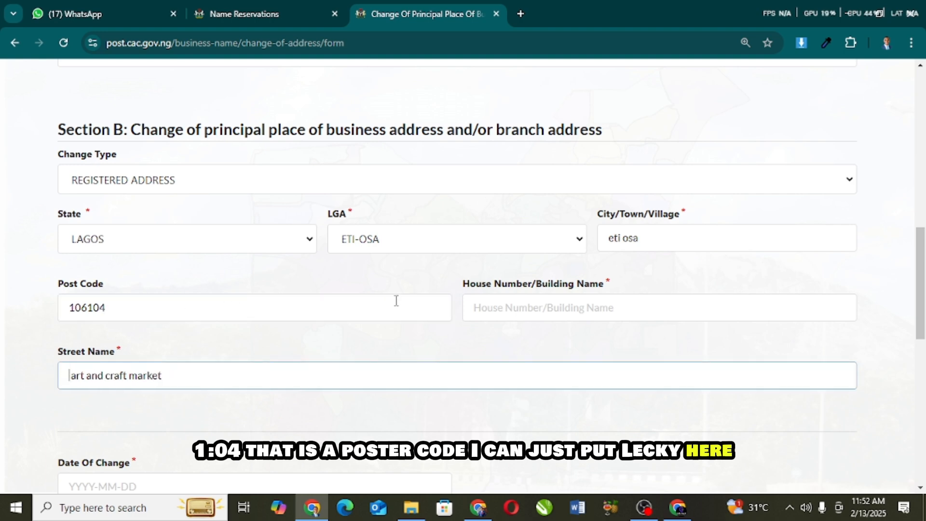
pyautogui.click(467, 314)
pyautogui.write('lekki')
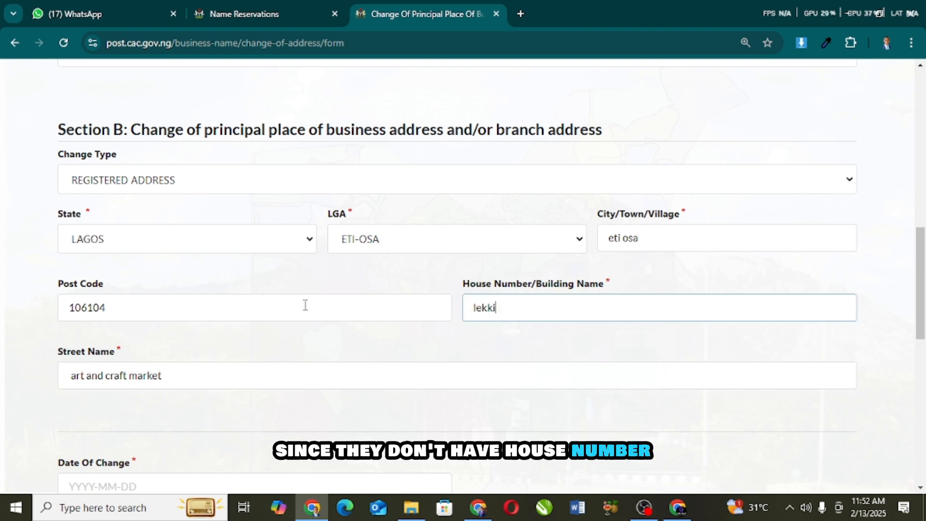
pyautogui.scroll(-4, 272, 326)
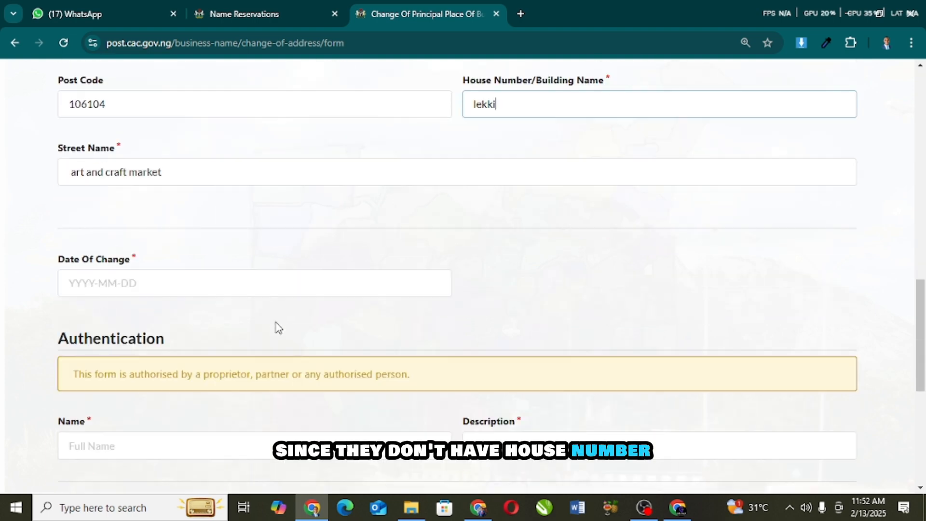
# Step: Pick 12 February 2025 as the Date Of Change in the date picker
pyautogui.click(205, 284)
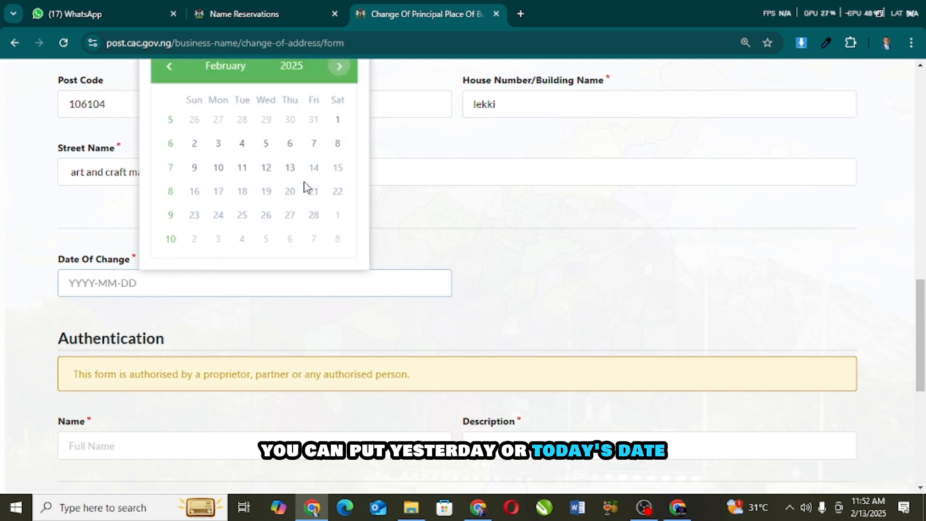
pyautogui.click(274, 169)
pyautogui.scroll(-3, 234, 254)
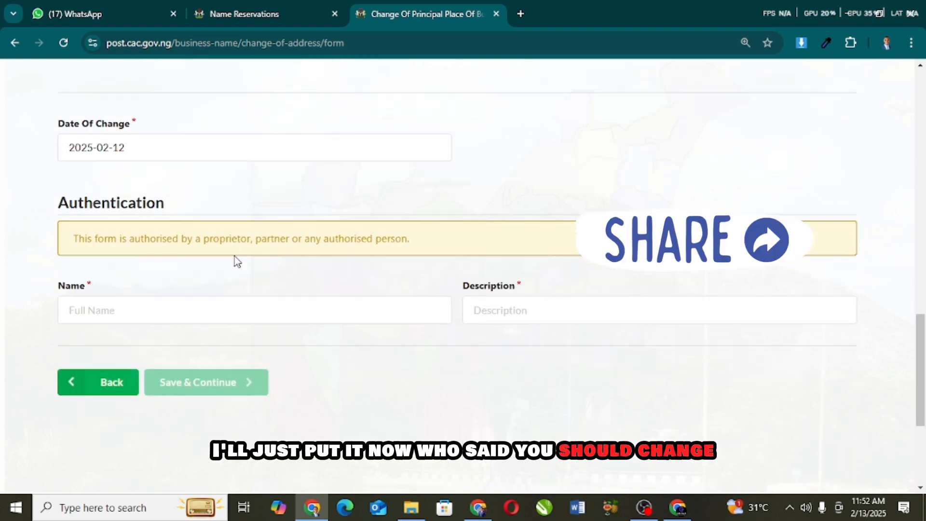
# Step: Fill in the authenticating person's suggested full name and set the description to PROPRIETOR
pyautogui.click(213, 310)
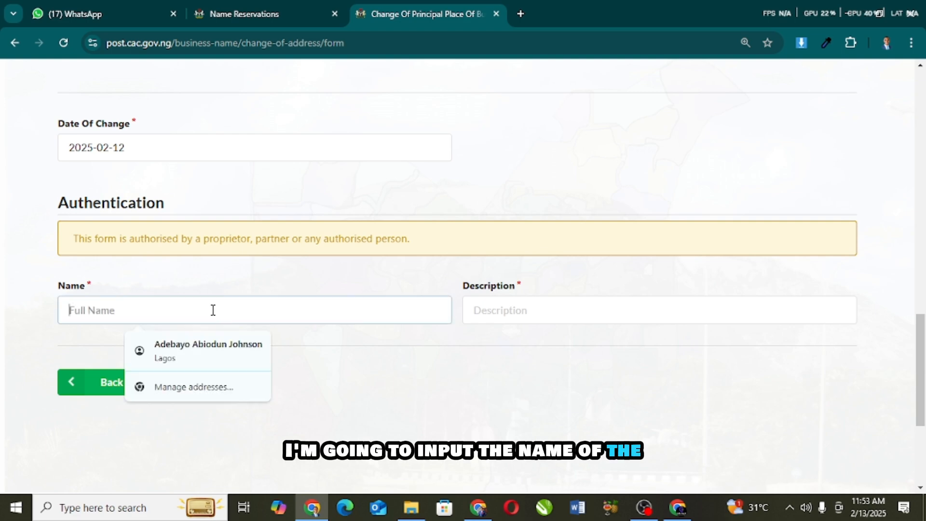
pyautogui.write('omo')
pyautogui.click(196, 344)
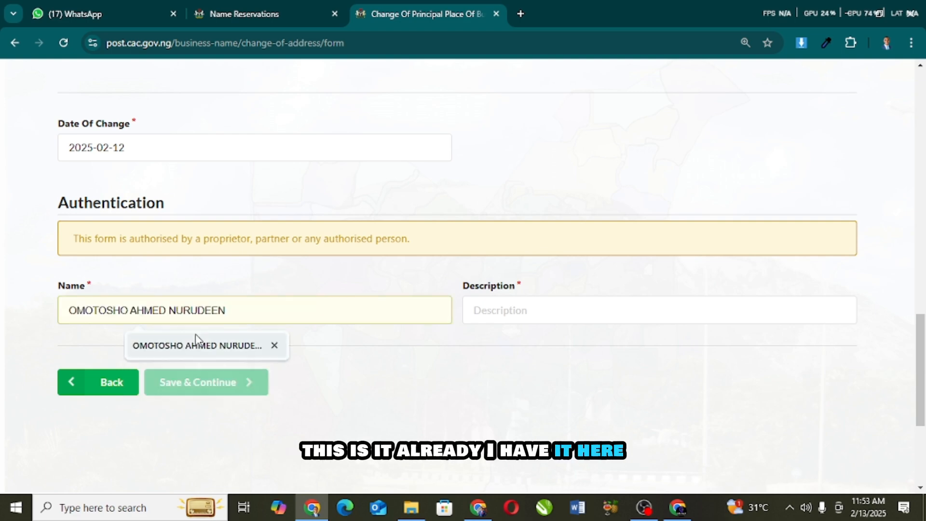
pyautogui.click(473, 316)
pyautogui.click(546, 345)
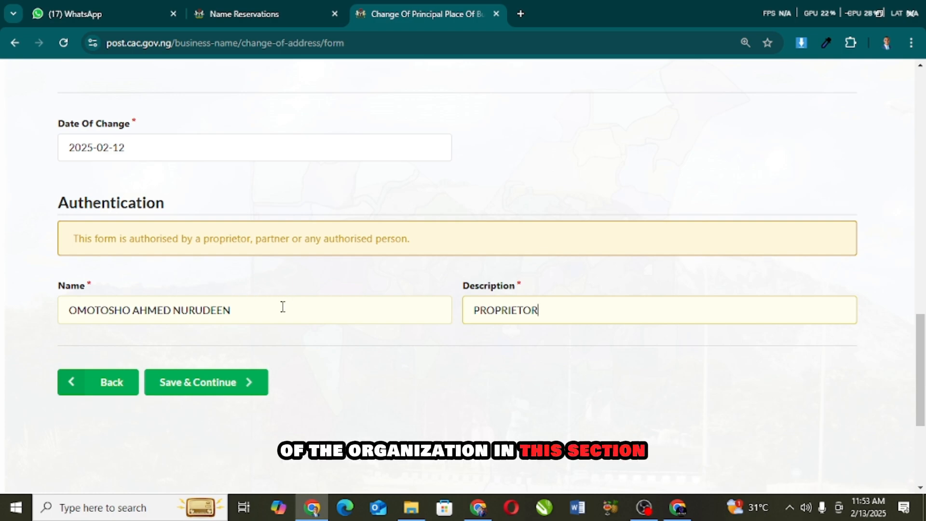
pyautogui.scroll(10, 284, 309)
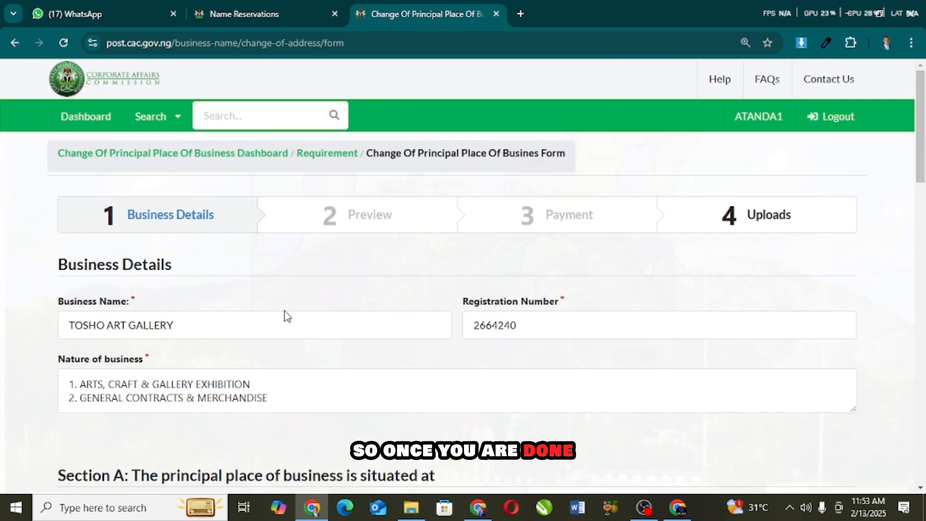
pyautogui.scroll(-15, 287, 316)
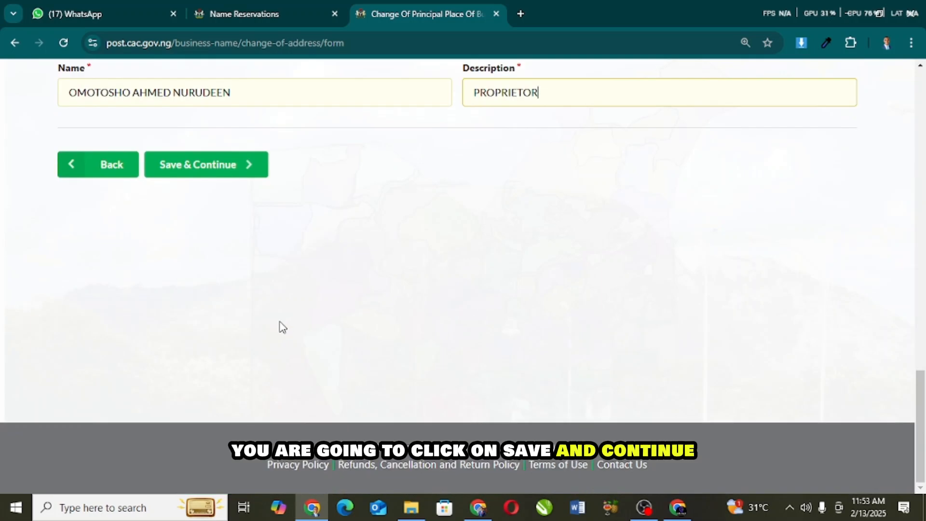
pyautogui.scroll(5, 283, 327)
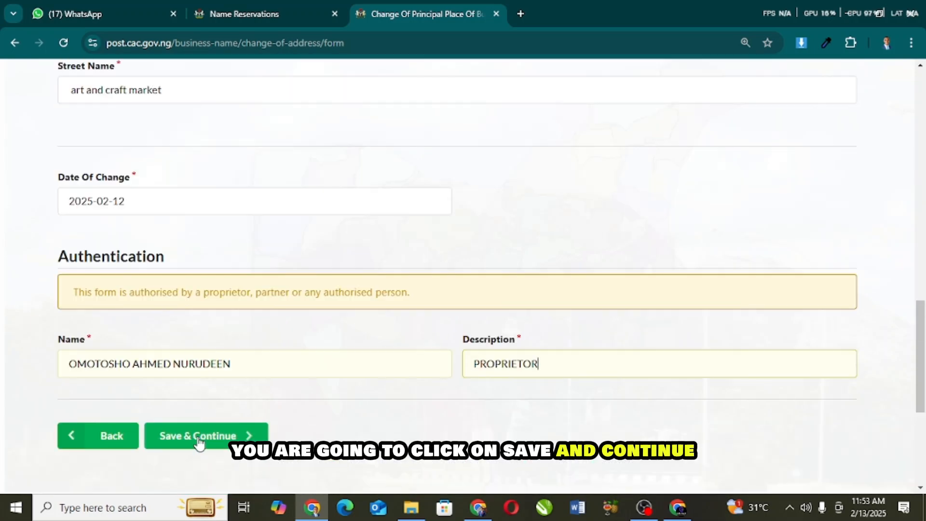
# Step: Save the form, check the old and new addresses on the Preview page, and proceed to payment
pyautogui.click(199, 435)
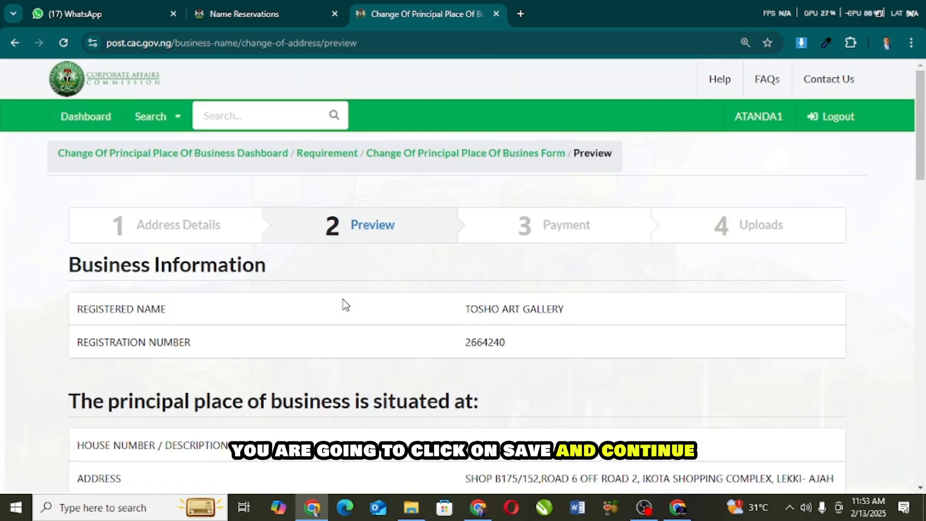
pyautogui.scroll(-3, 347, 295)
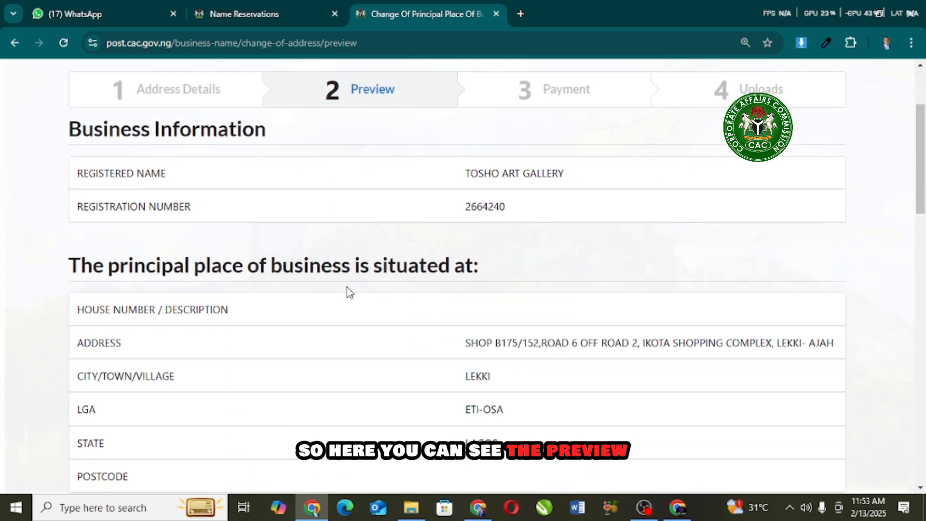
pyautogui.scroll(-5, 484, 319)
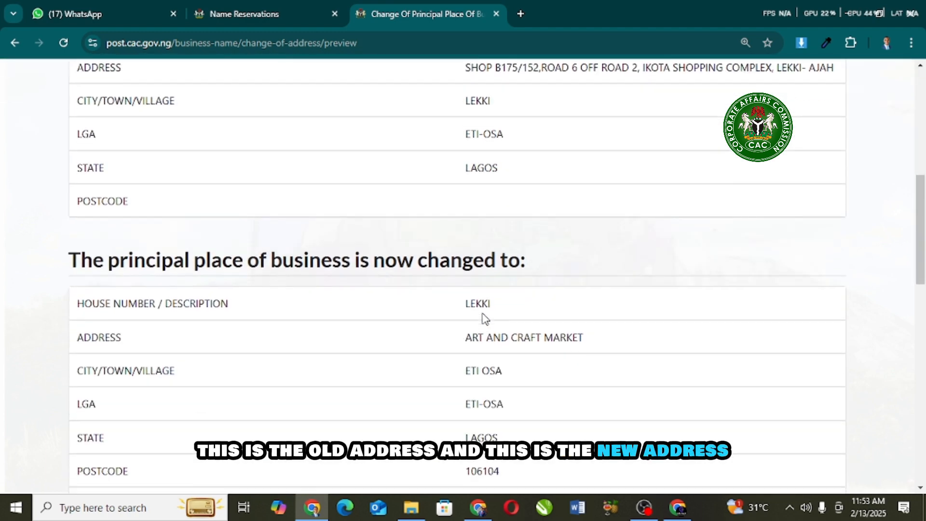
pyautogui.scroll(-4, 484, 318)
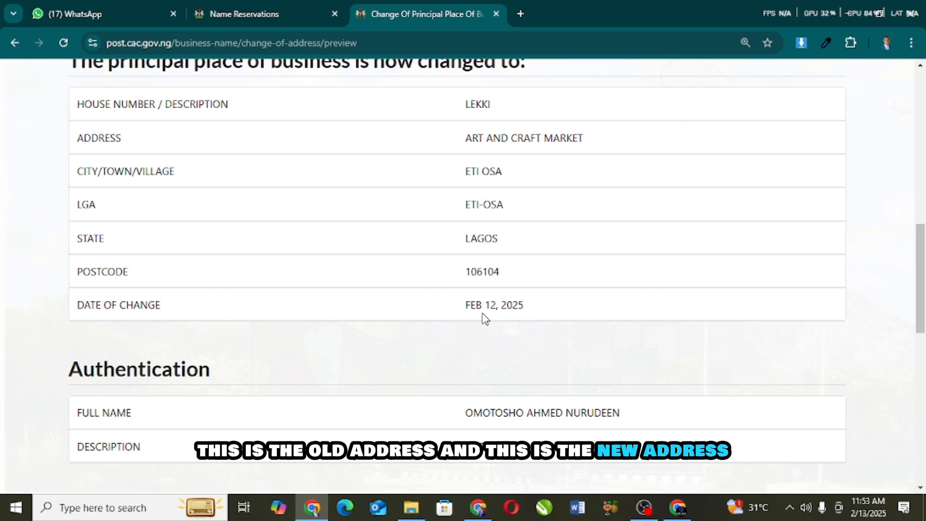
pyautogui.scroll(1, 485, 318)
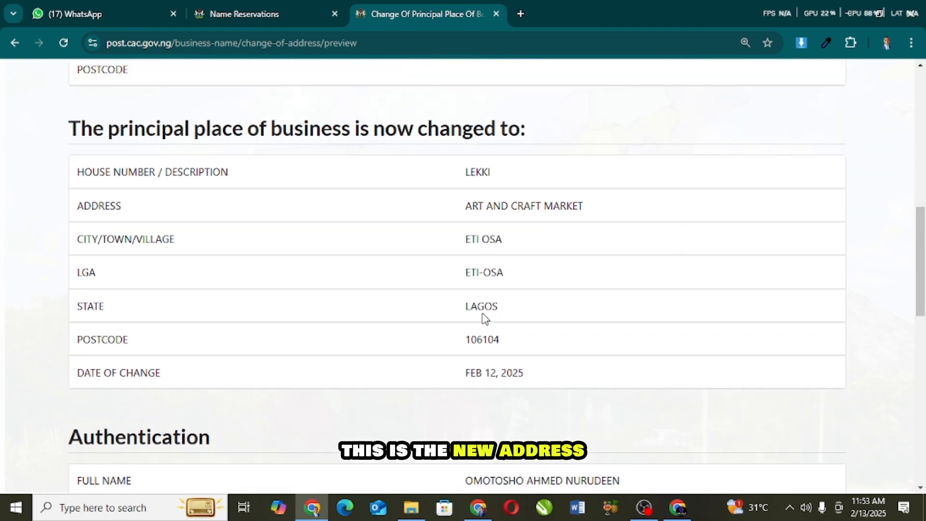
pyautogui.scroll(-7, 483, 319)
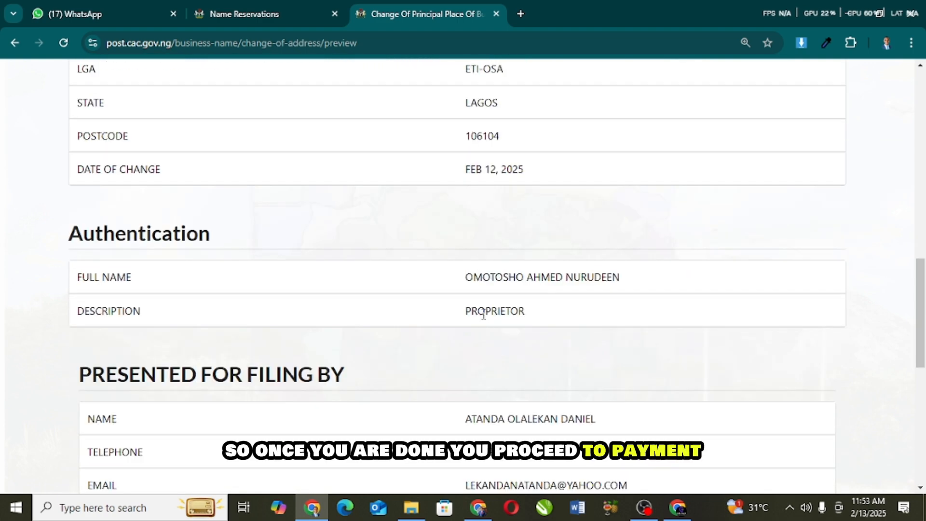
pyautogui.scroll(-4, 484, 314)
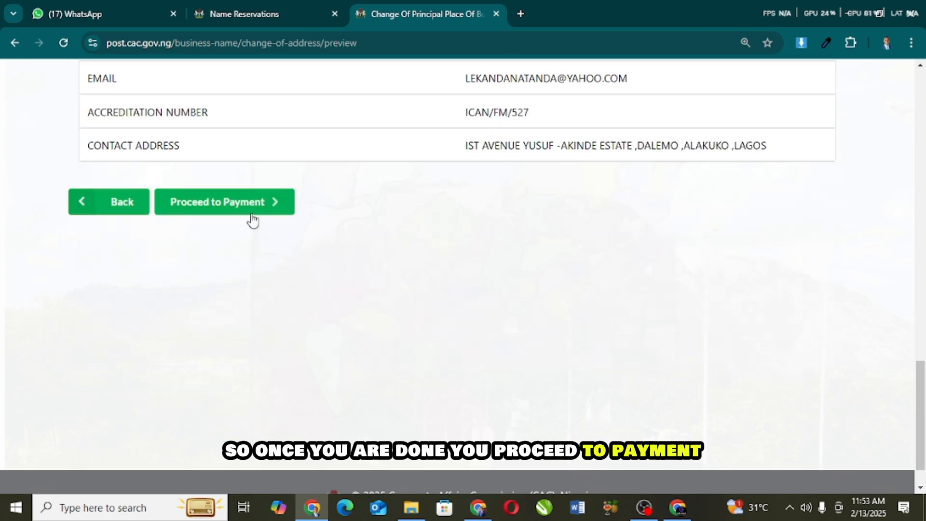
pyautogui.scroll(1, 255, 218)
pyautogui.click(244, 274)
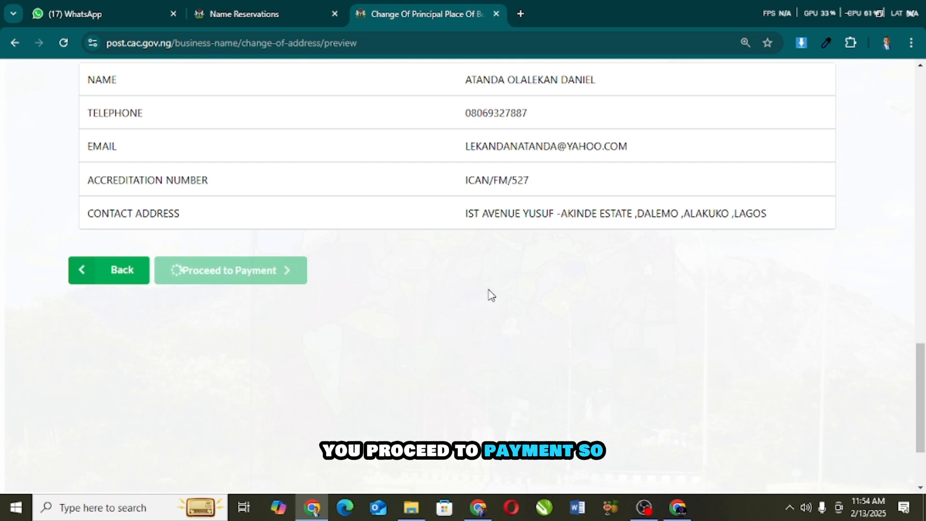
# Step: Review the Payment page's Remita reference and fees, including ₦5,000 status report and ₦3,000 filing
pyautogui.scroll(10, 489, 297)
pyautogui.scroll(-3, 488, 299)
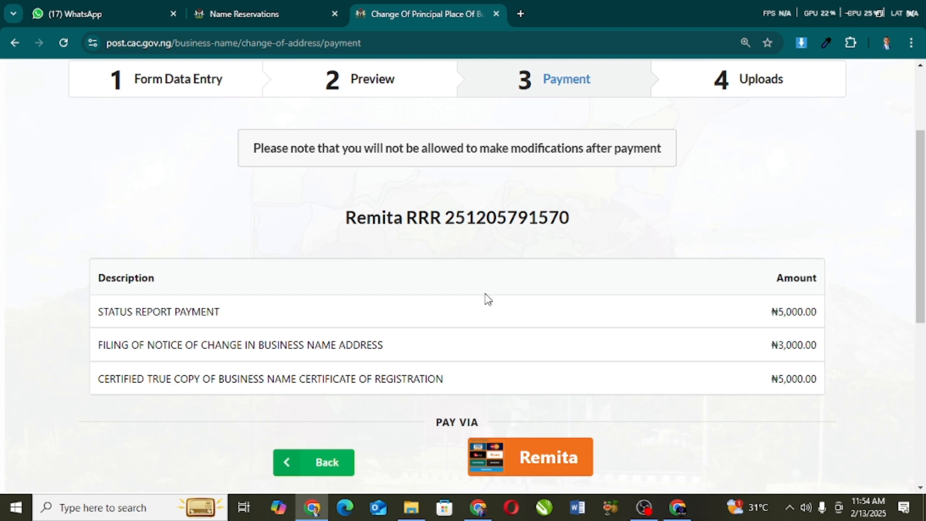
pyautogui.scroll(-3, 486, 299)
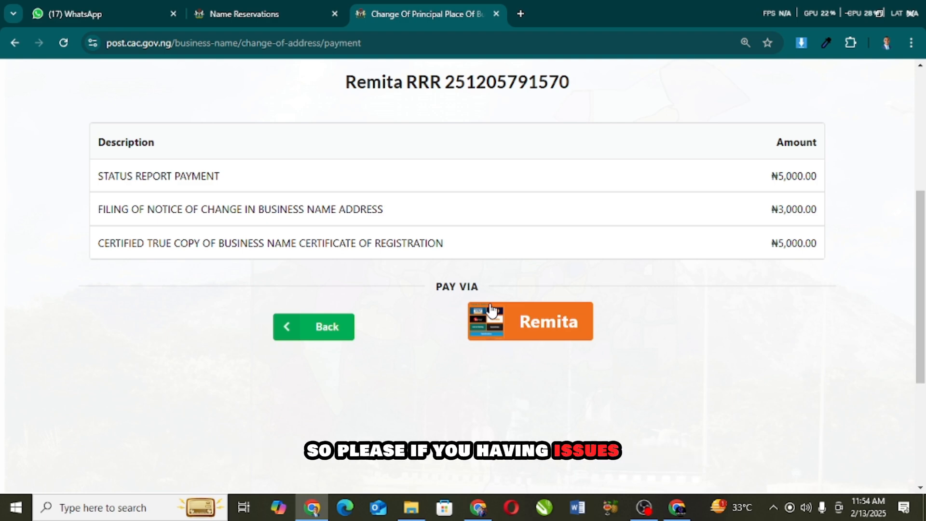
pyautogui.scroll(3, 502, 351)
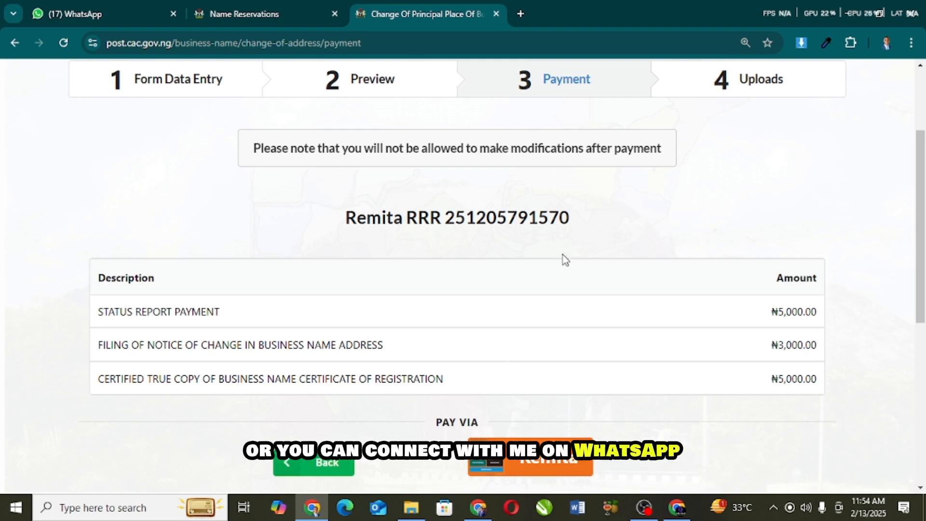
pyautogui.scroll(-1, 555, 265)
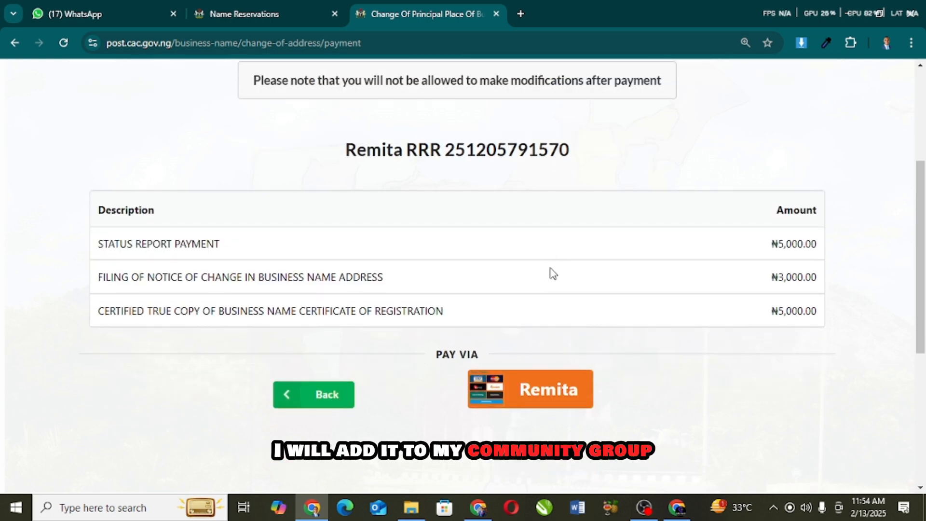
pyautogui.scroll(3, 553, 273)
pyautogui.scroll(-2, 553, 273)
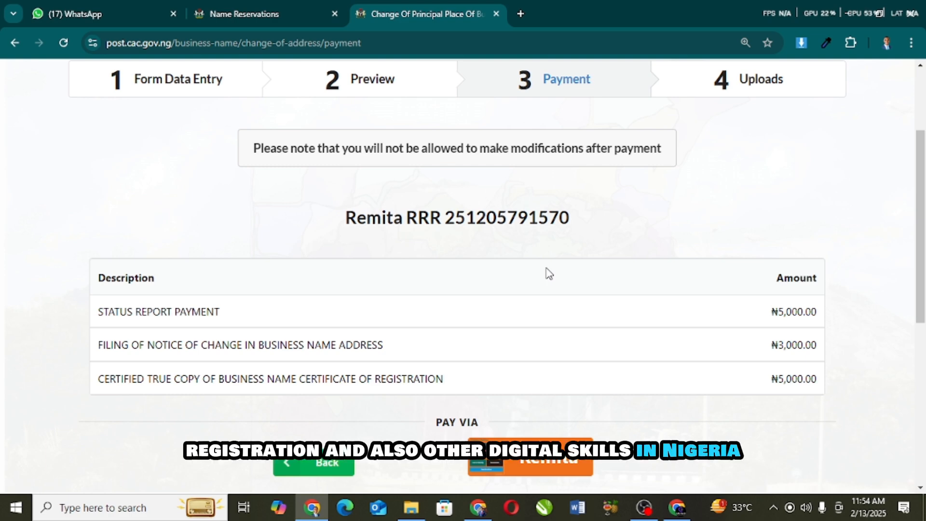
pyautogui.scroll(-1, 548, 274)
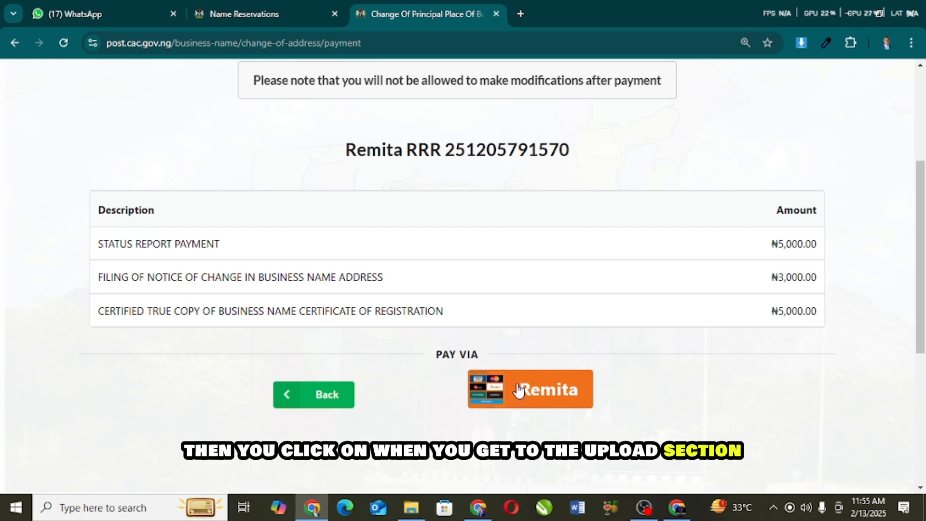
pyautogui.scroll(4, 515, 390)
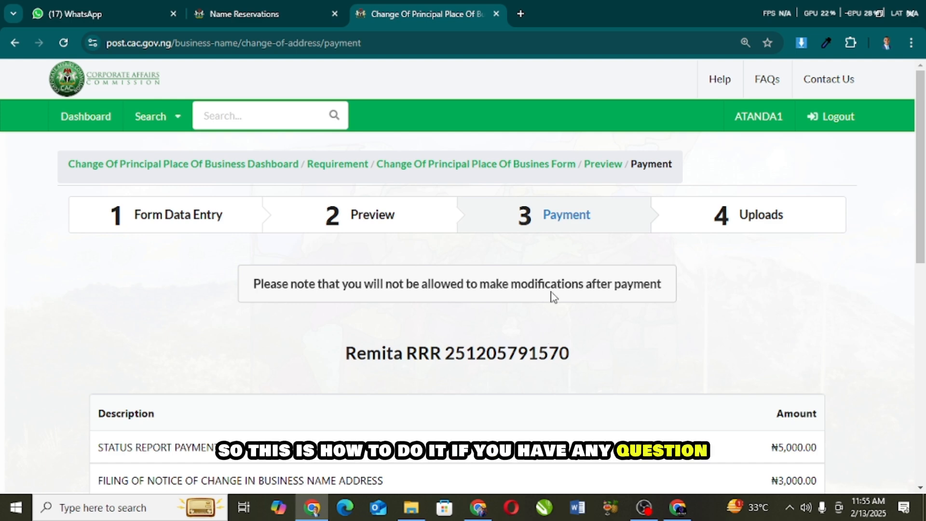
pyautogui.scroll(-10, 550, 296)
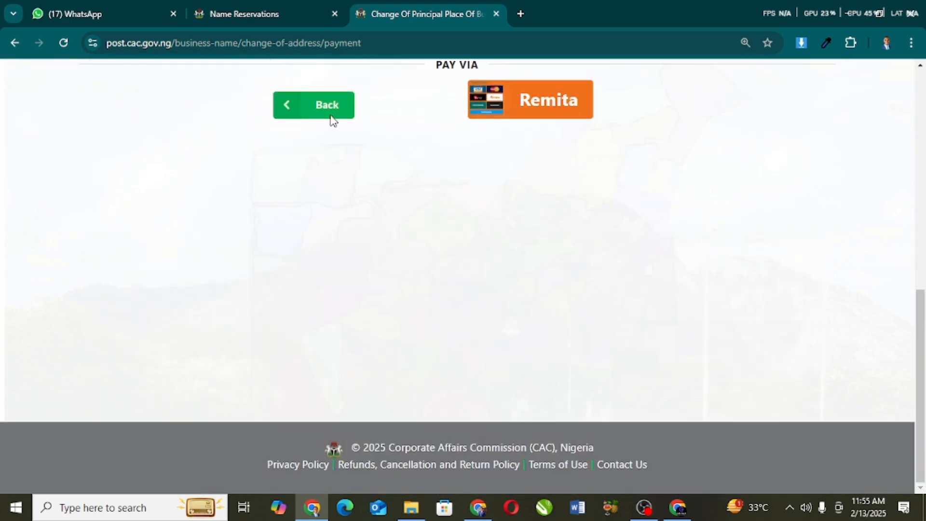
# Step: Return to the Preview page and bring the screen recorder to the front
pyautogui.click(331, 116)
pyautogui.scroll(-8, 414, 225)
pyautogui.scroll(-3, 413, 226)
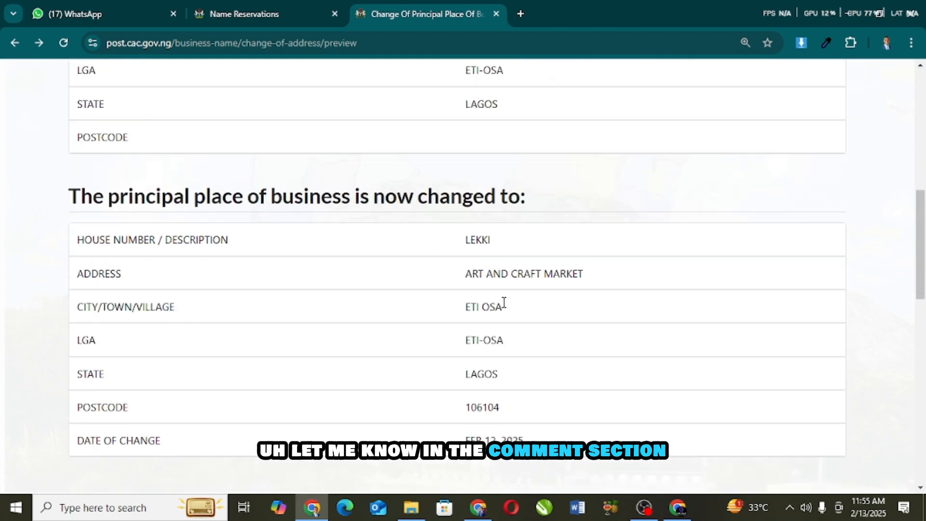
pyautogui.click(644, 507)
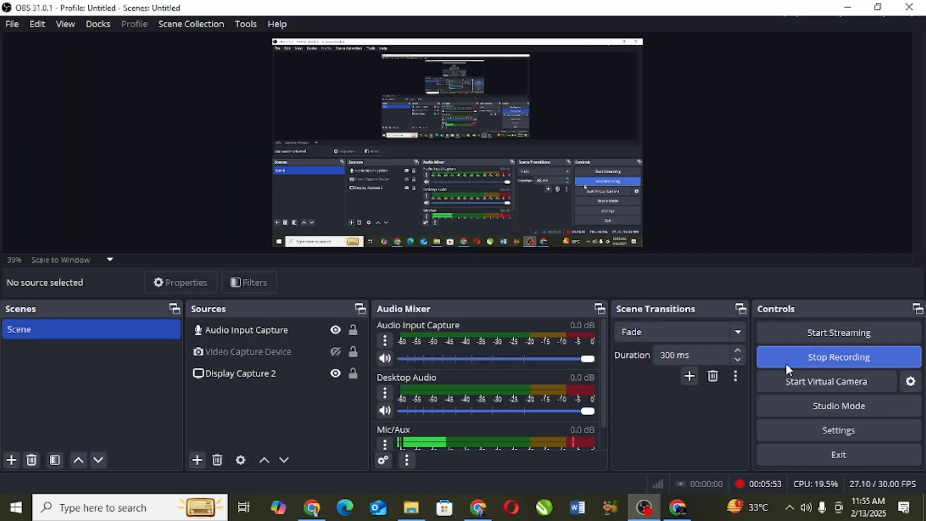